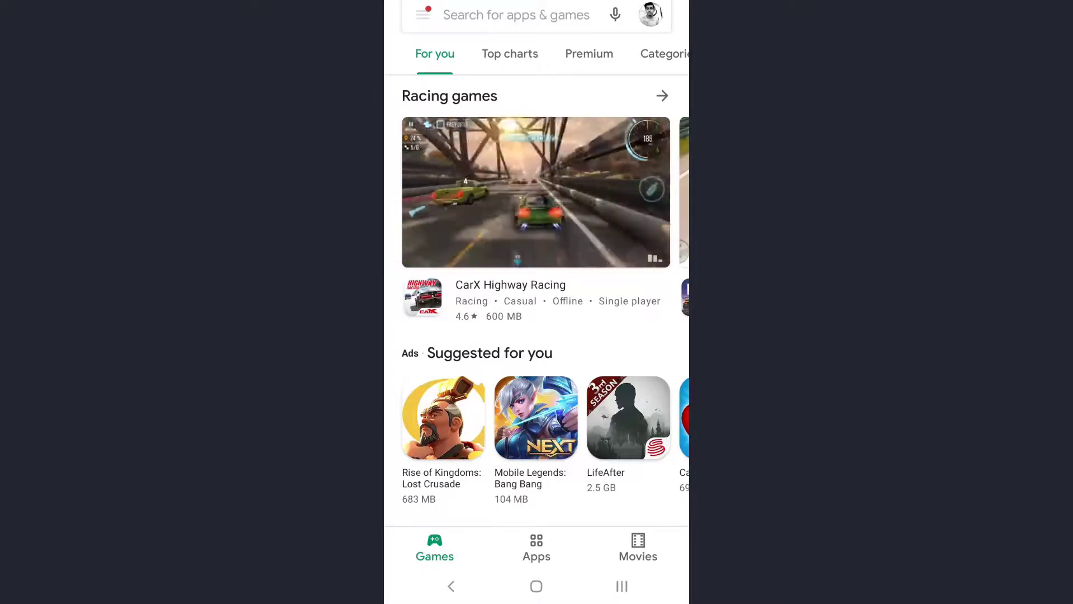
Step: Search the Play Store for Pinterest and confirm its listing offers no update
click(516, 14)
text(pinterest)
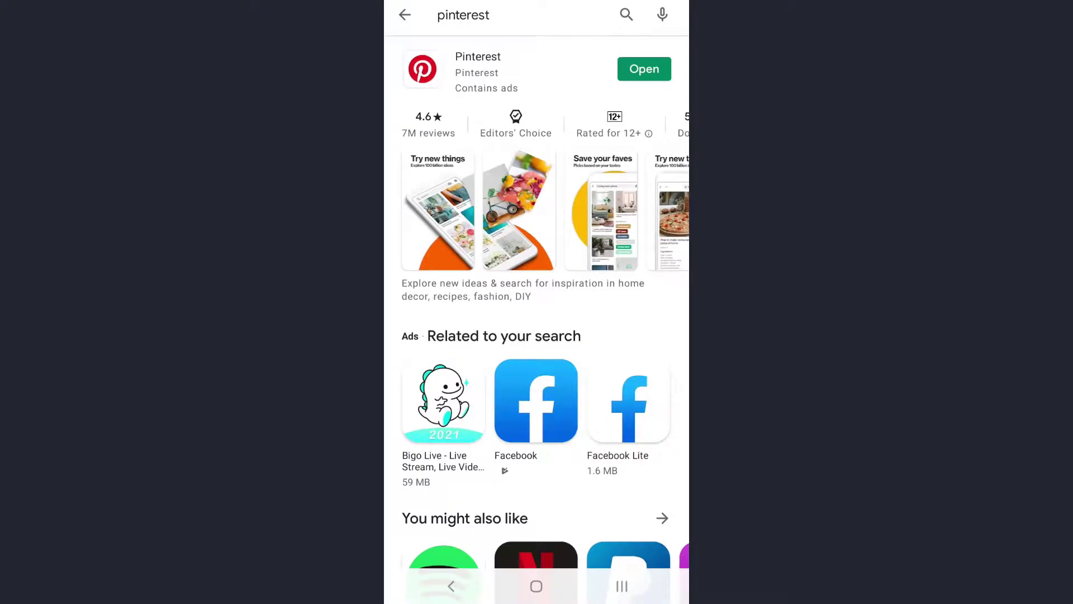
click(477, 71)
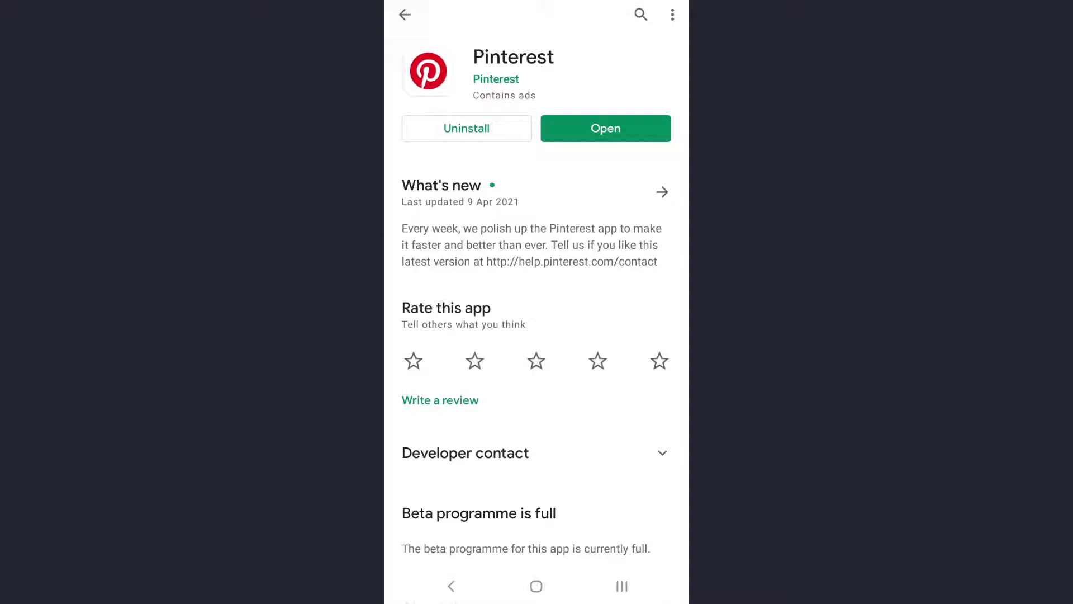
Step: Return home, enter Settings and reach the installed Apps list
click(535, 586)
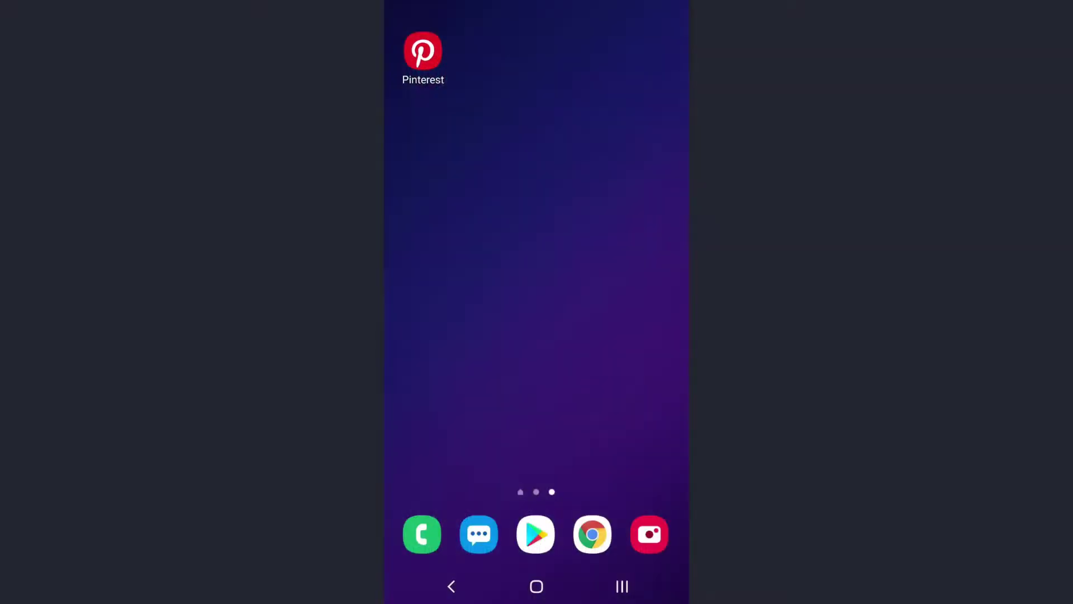
click(537, 302)
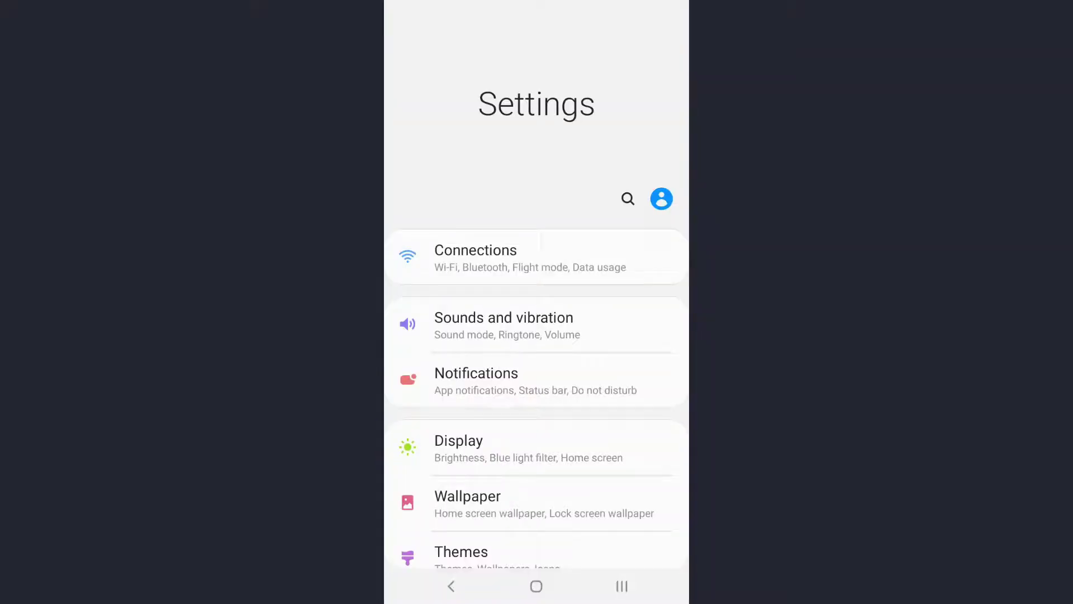
scroll(537, 377, down, 10)
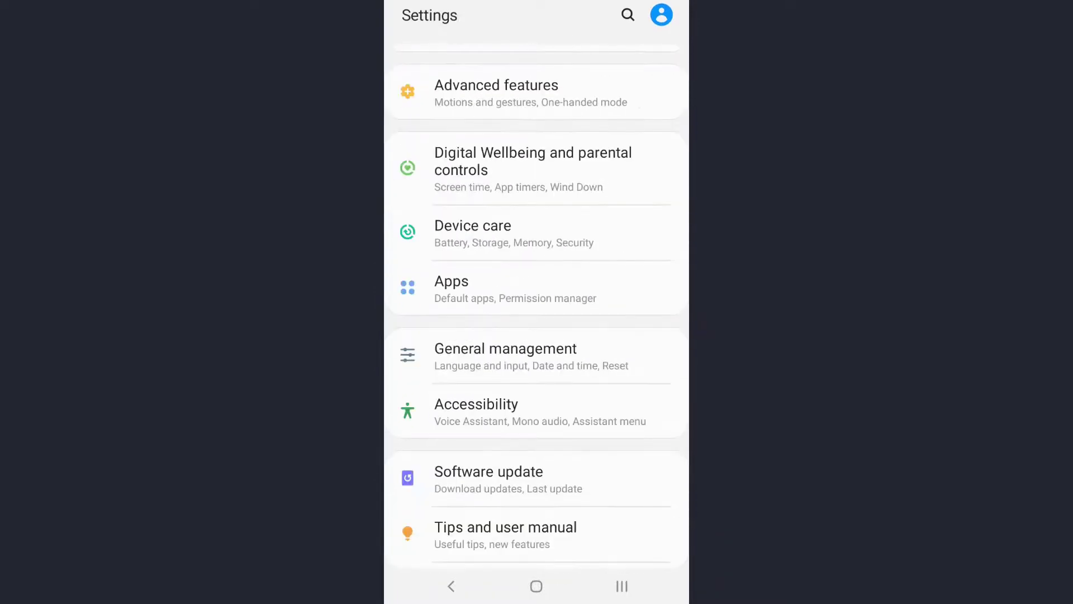
click(515, 289)
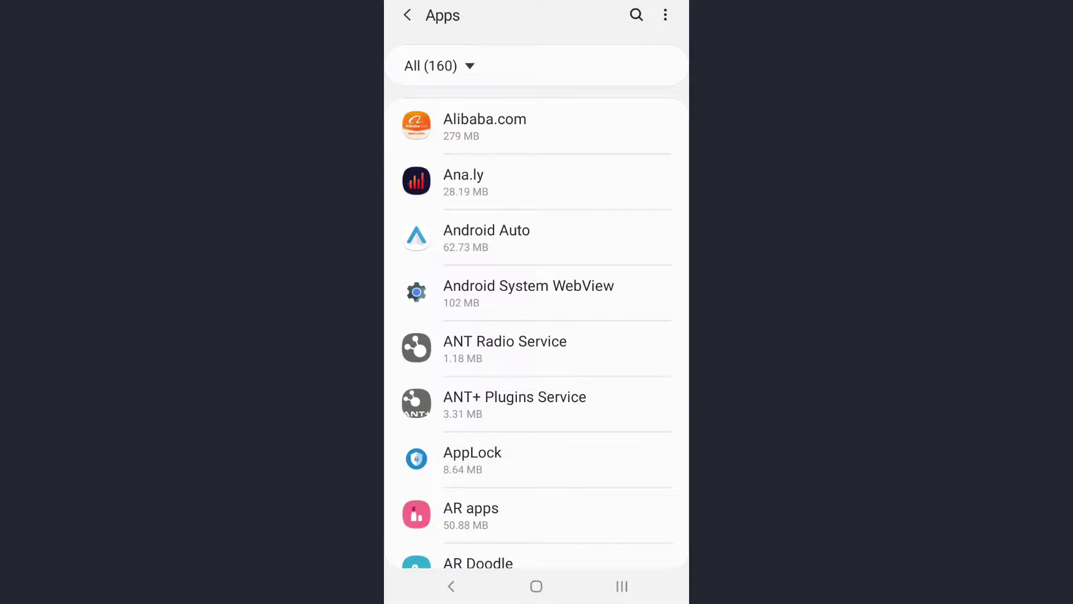
Step: From Pinterest's App info, view its storage breakdown with the 40.54 MB cache
click(636, 16)
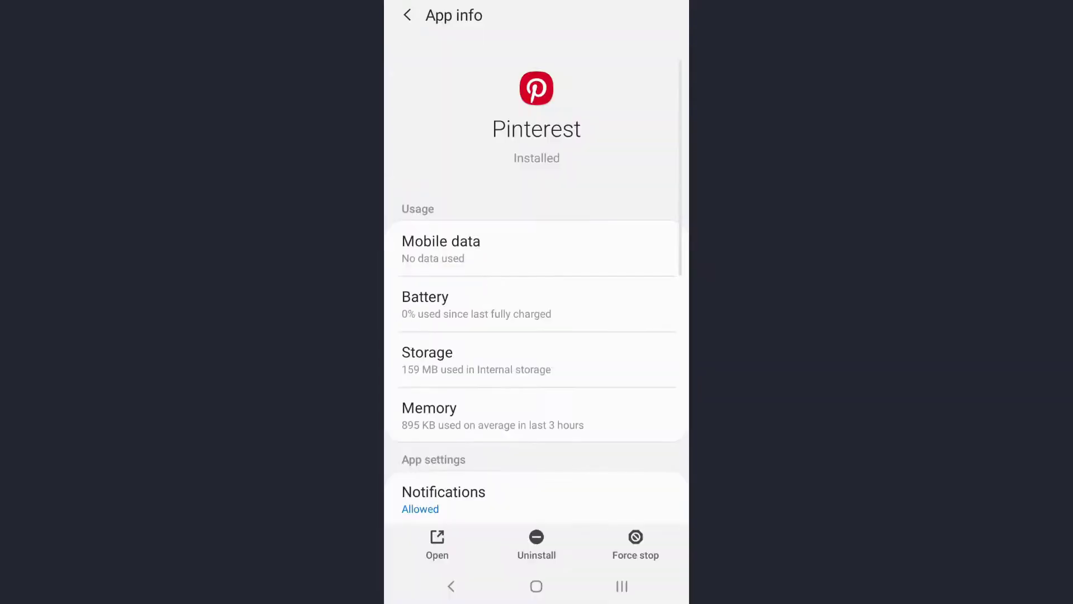
click(537, 360)
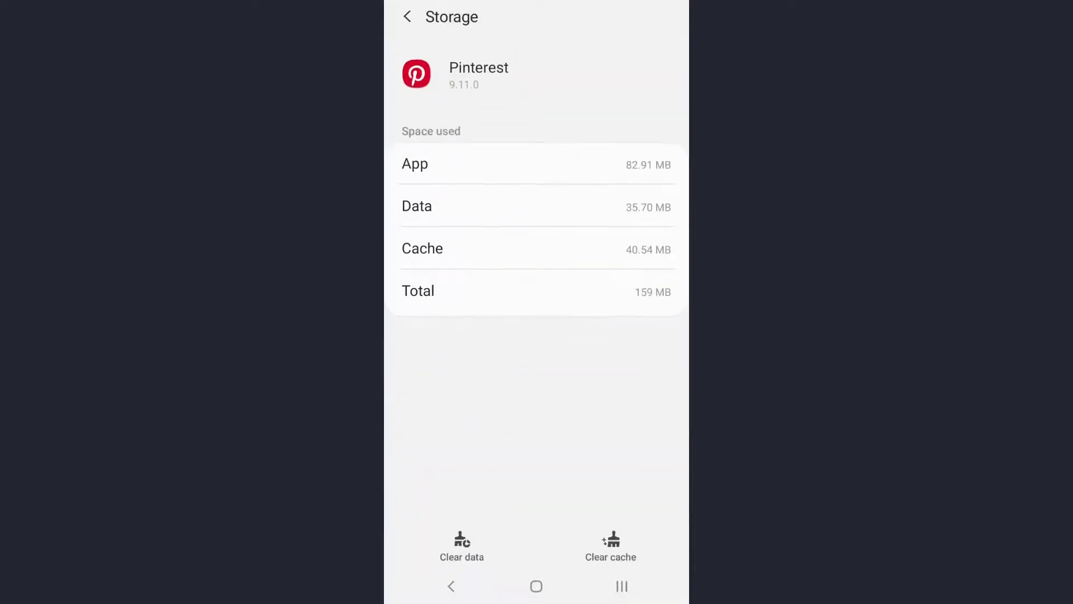